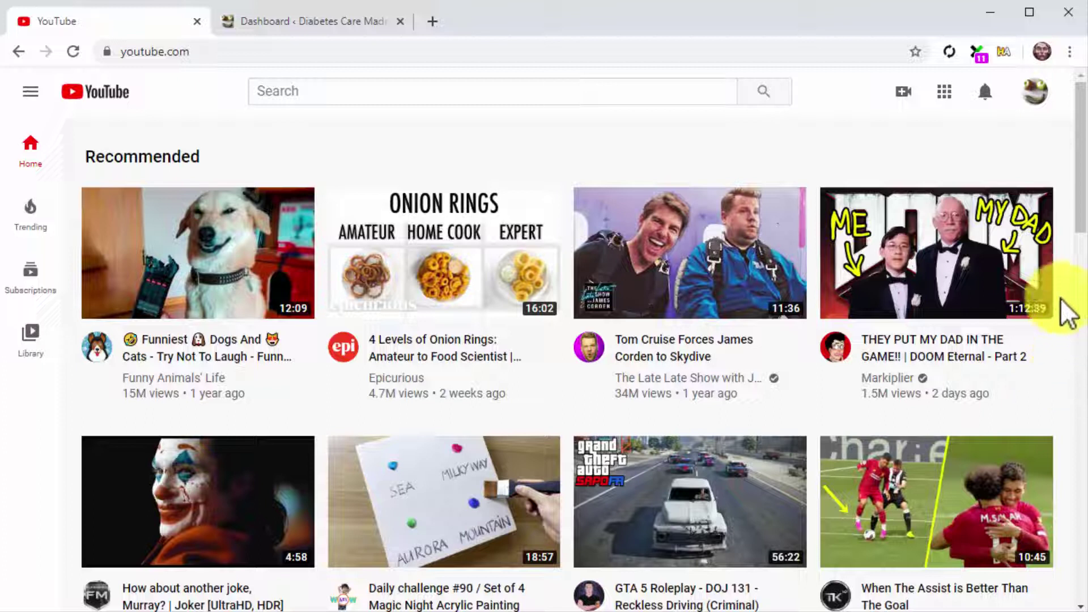
Go to YouTube Studio from the account menu and show the channel's Videos list
{"action": "left_click", "coordinate": [1035, 92]}
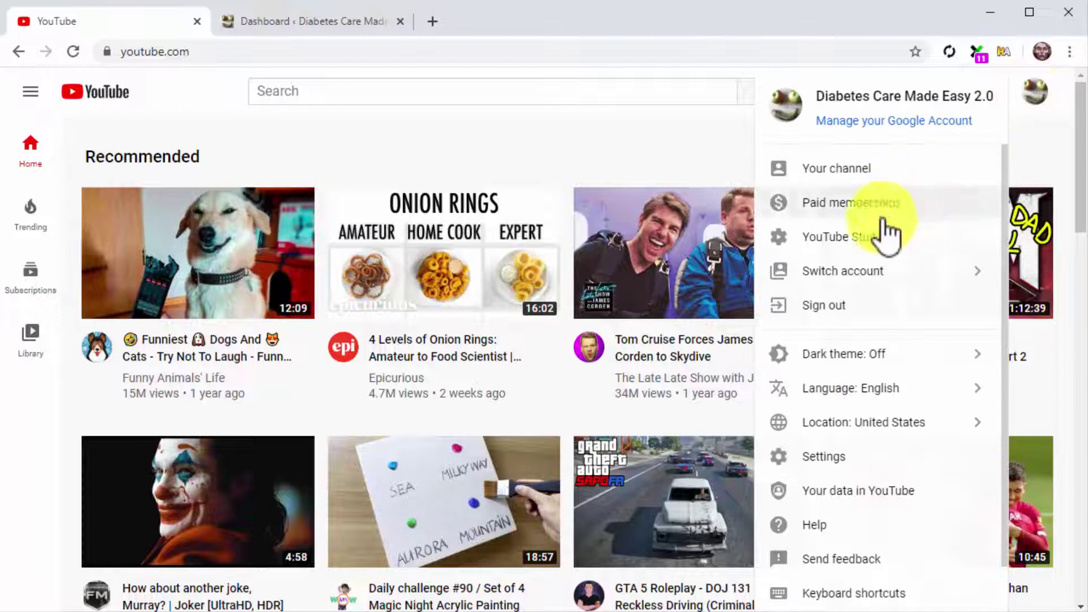
{"action": "left_click", "coordinate": [879, 237]}
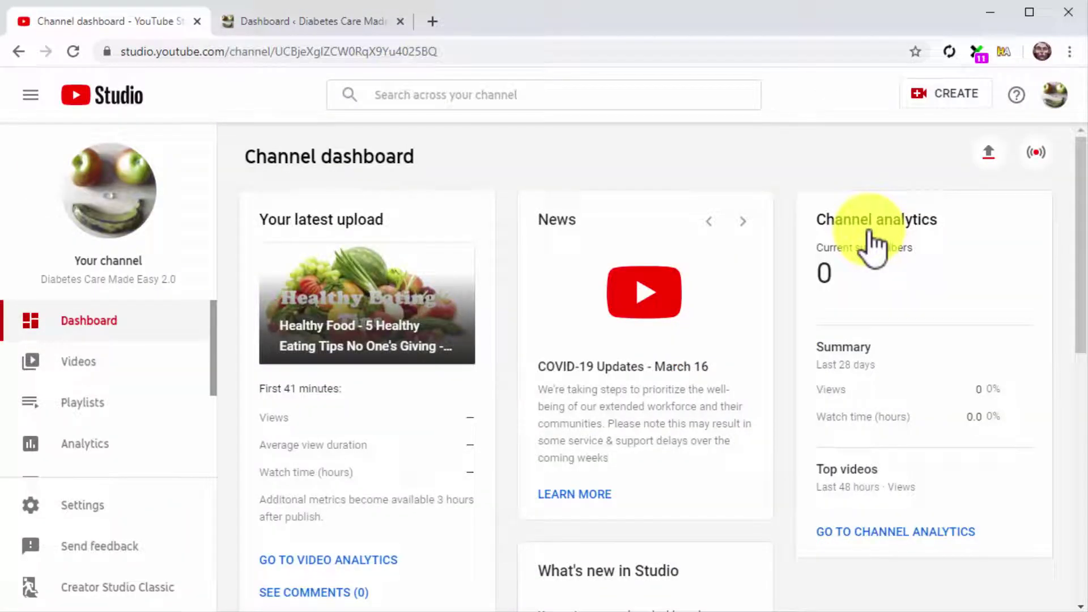
{"action": "left_click", "coordinate": [182, 361]}
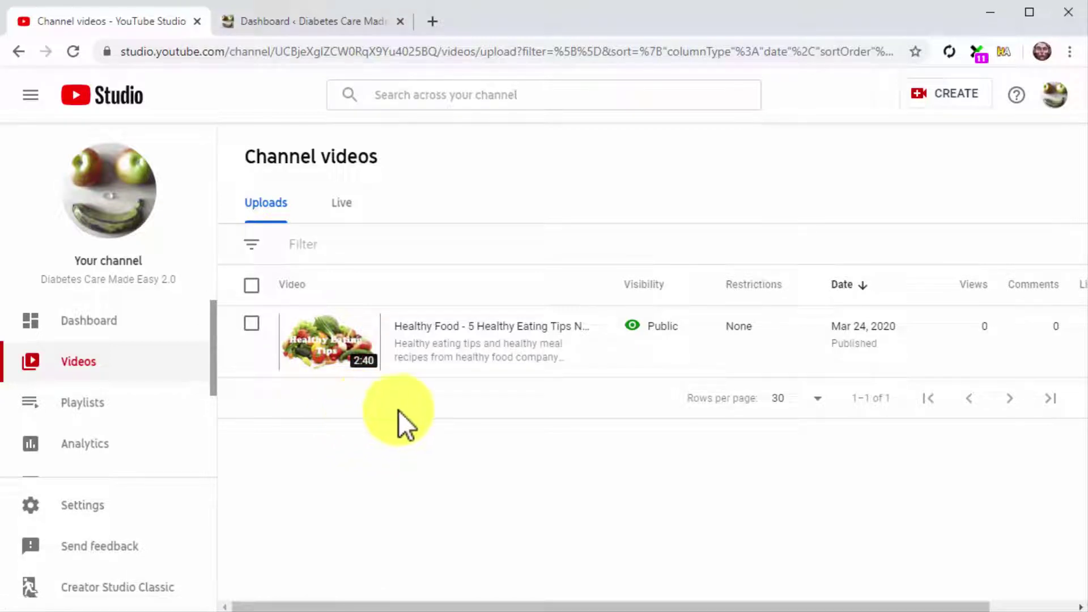
Copy the Healthy Food video's shareable link, then return to the WordPress dashboard tab
{"action": "left_click", "coordinate": [579, 343]}
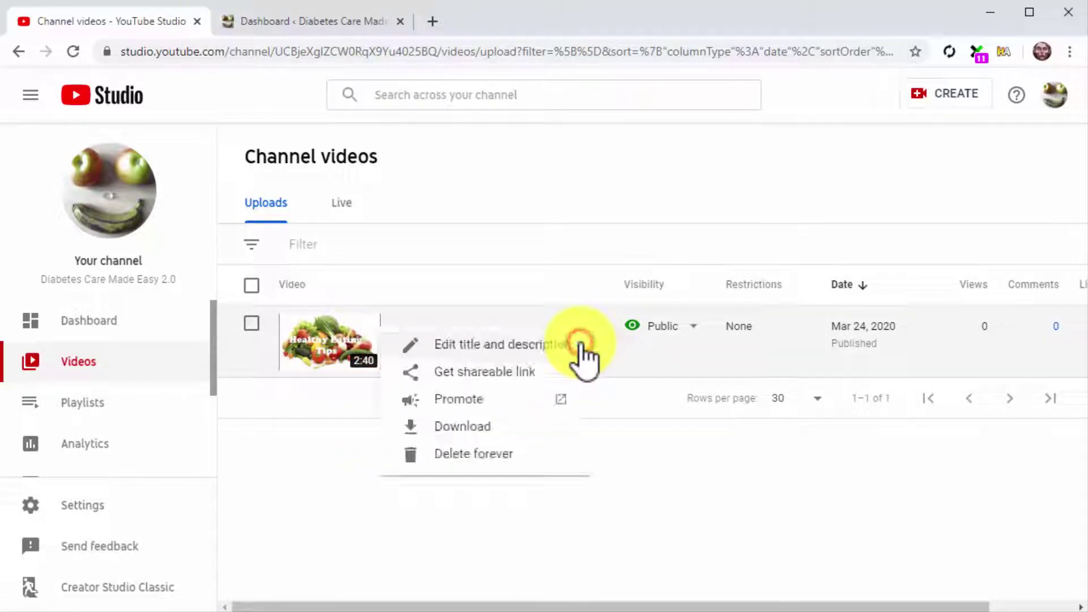
{"action": "left_click", "coordinate": [526, 374]}
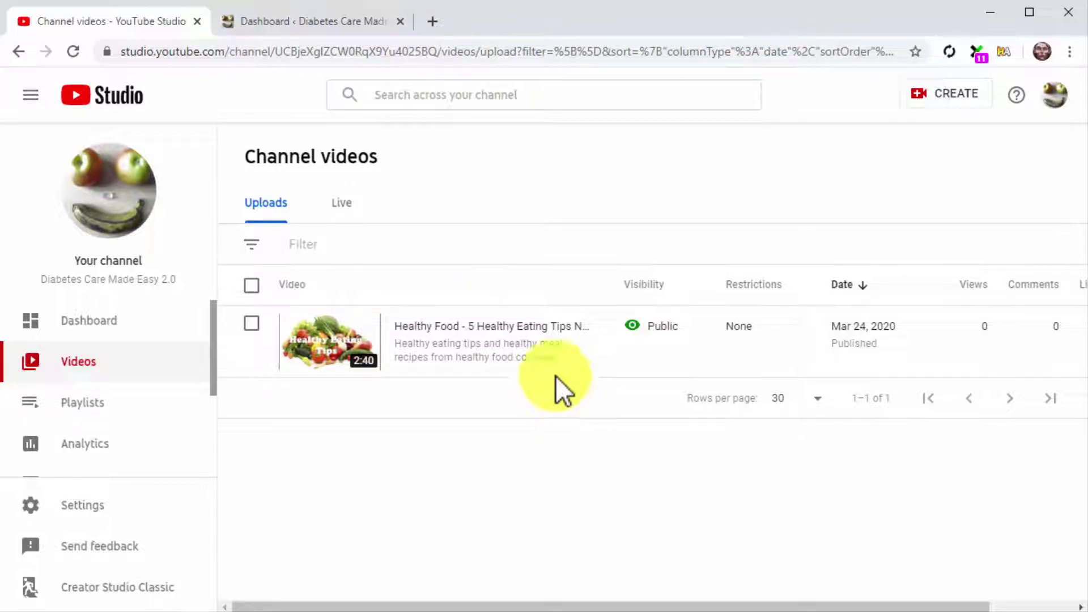
{"action": "left_click", "coordinate": [363, 25]}
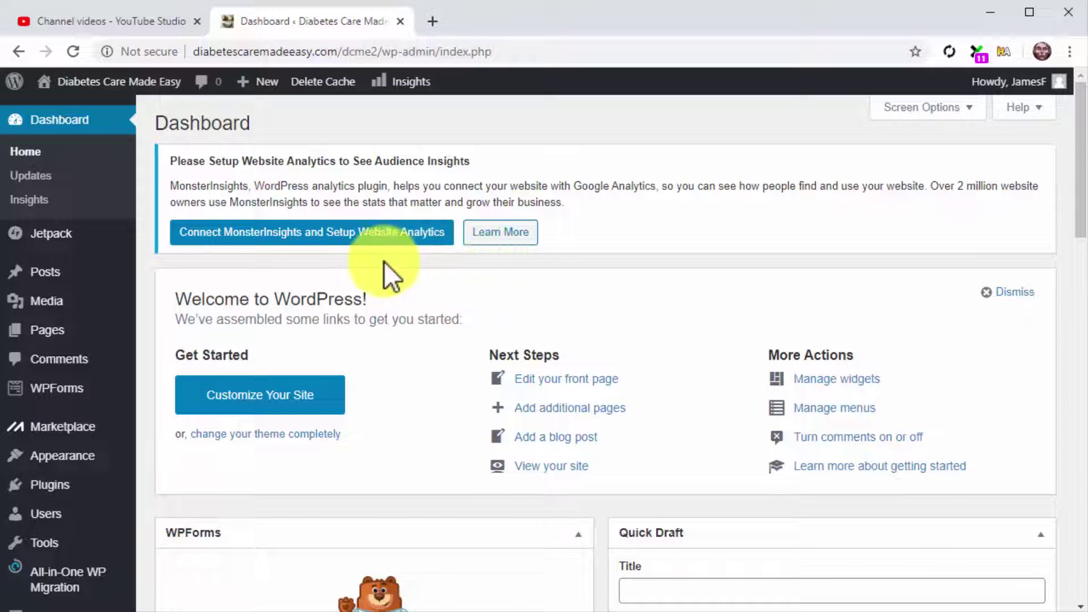
Start a new post via Posts > Add New
{"action": "mouse_move", "coordinate": [104, 266]}
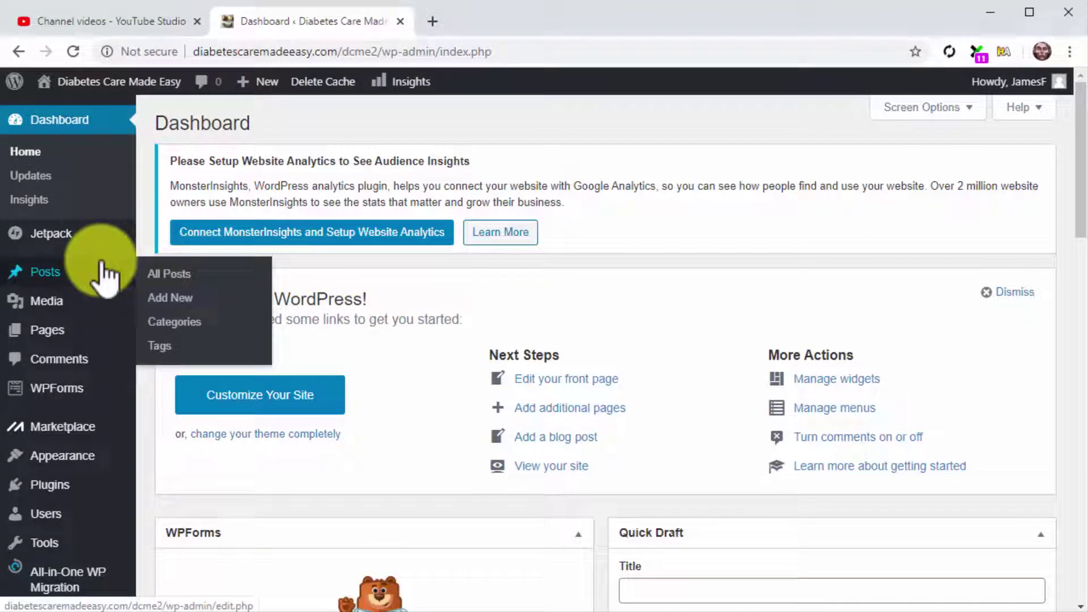
{"action": "left_click", "coordinate": [216, 294]}
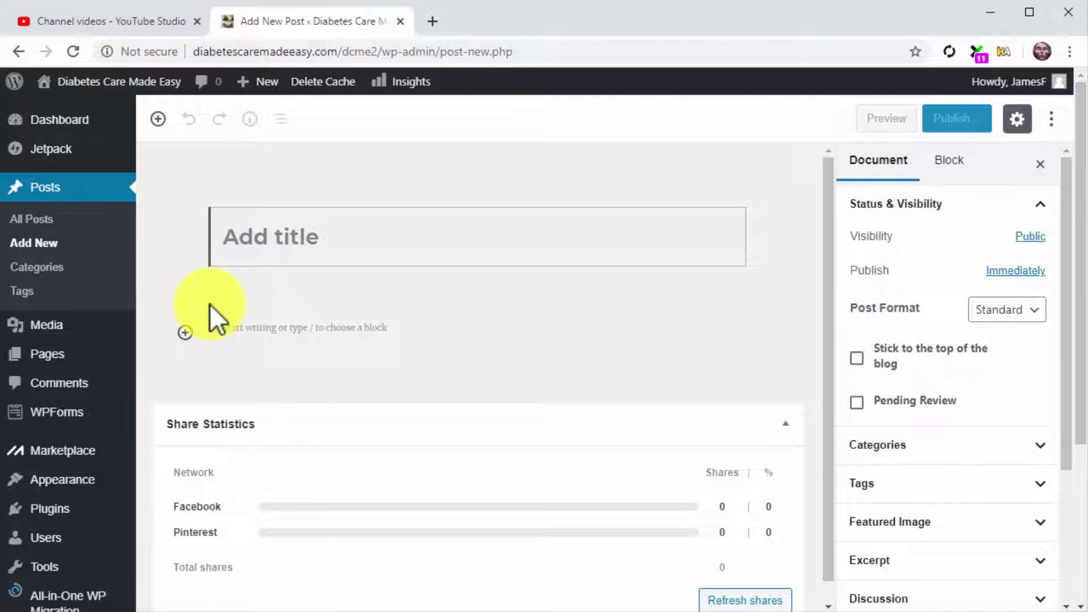
Title the post 'Healthy Food - 5 Healthy Eating Tips No One's Giving'
{"action": "type", "text": "Healt"}
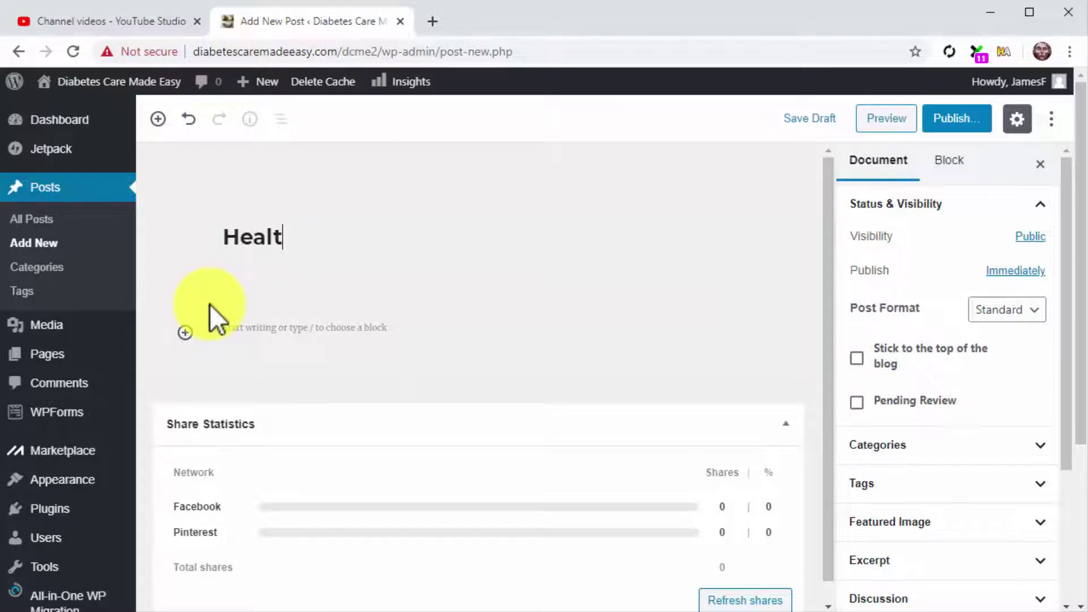
{"action": "type", "text": "hy Foo"}
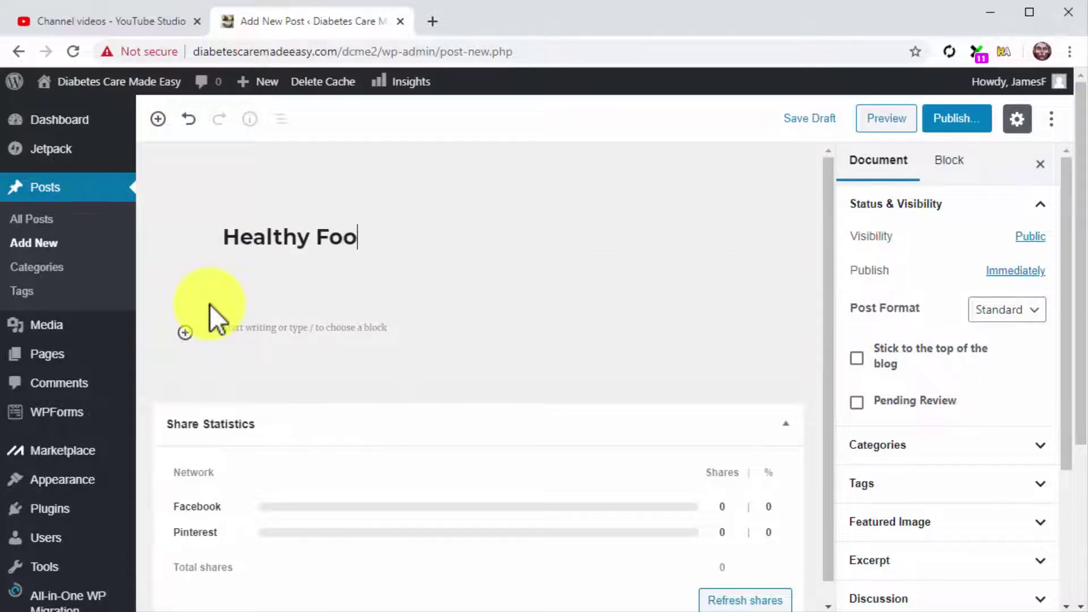
{"action": "type", "text": "d - 5 Healthy E"}
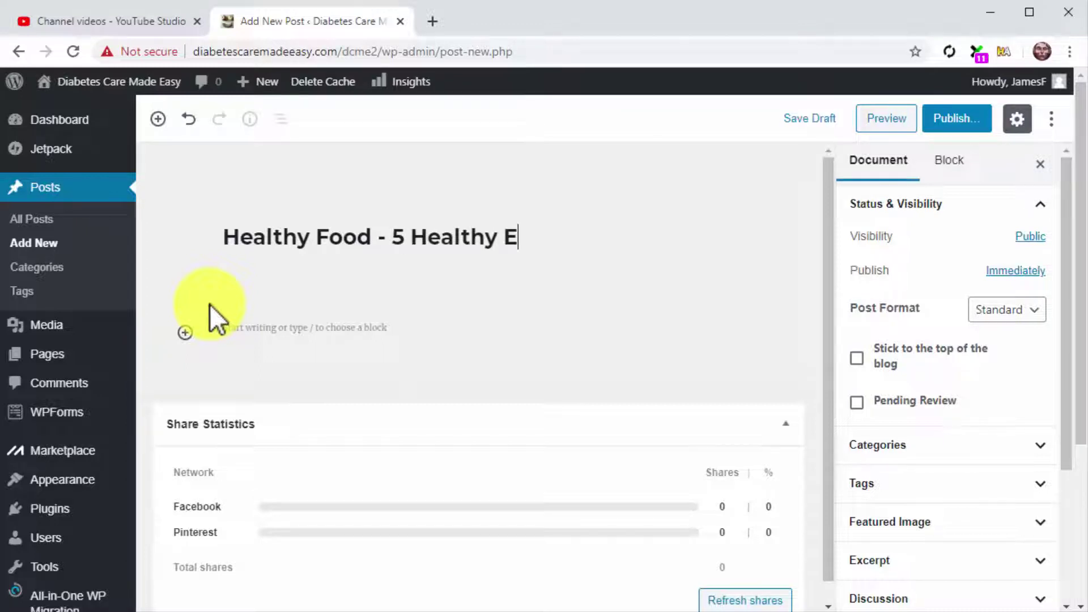
{"action": "type", "text": "ating "}
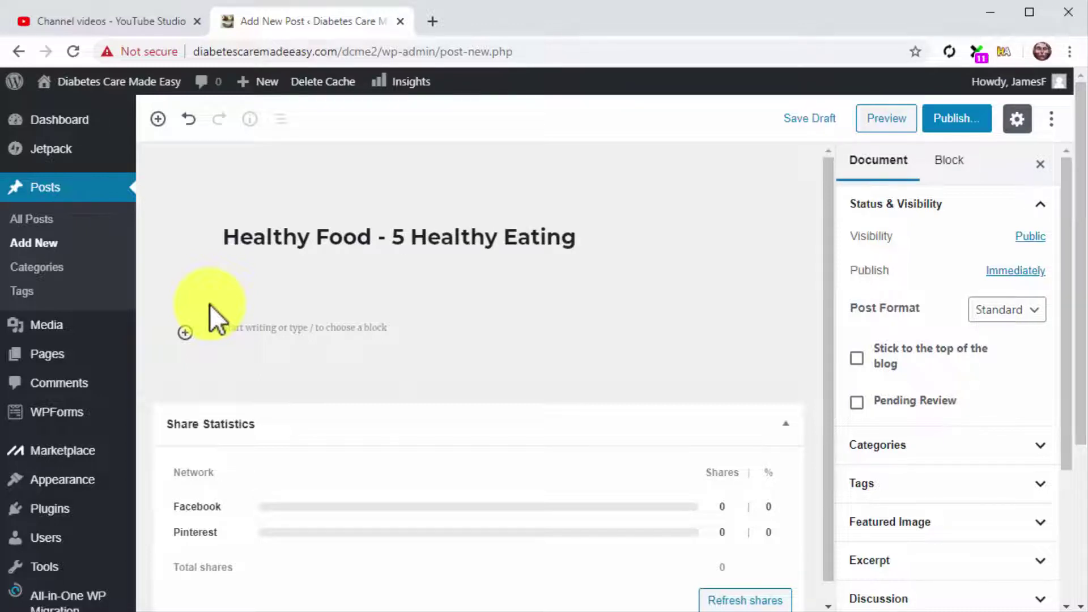
{"action": "type", "text": "Tips No One's"}
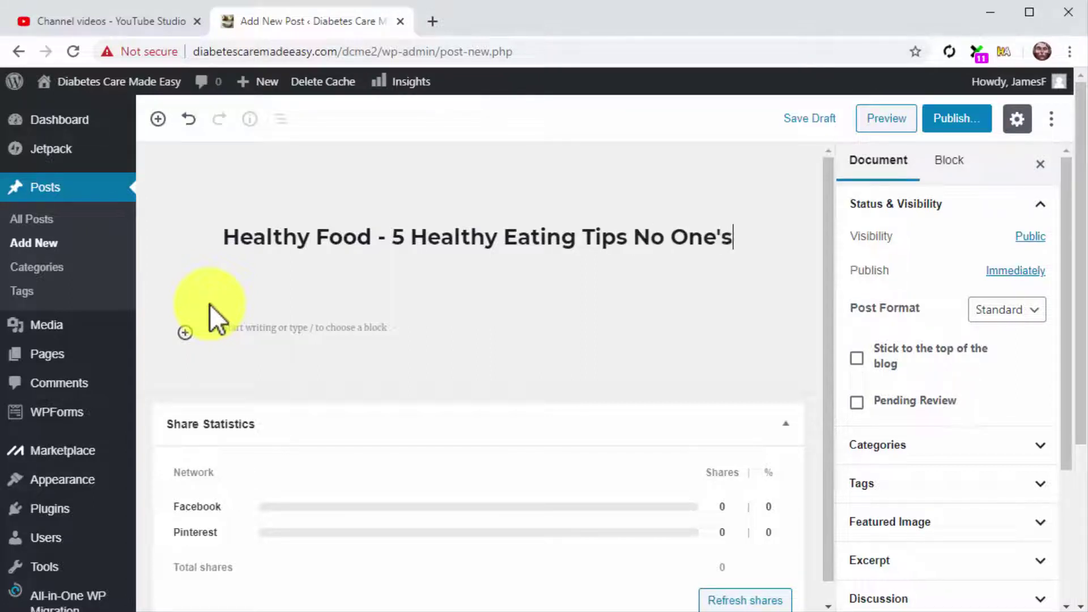
{"action": "type", "text": " Giving"}
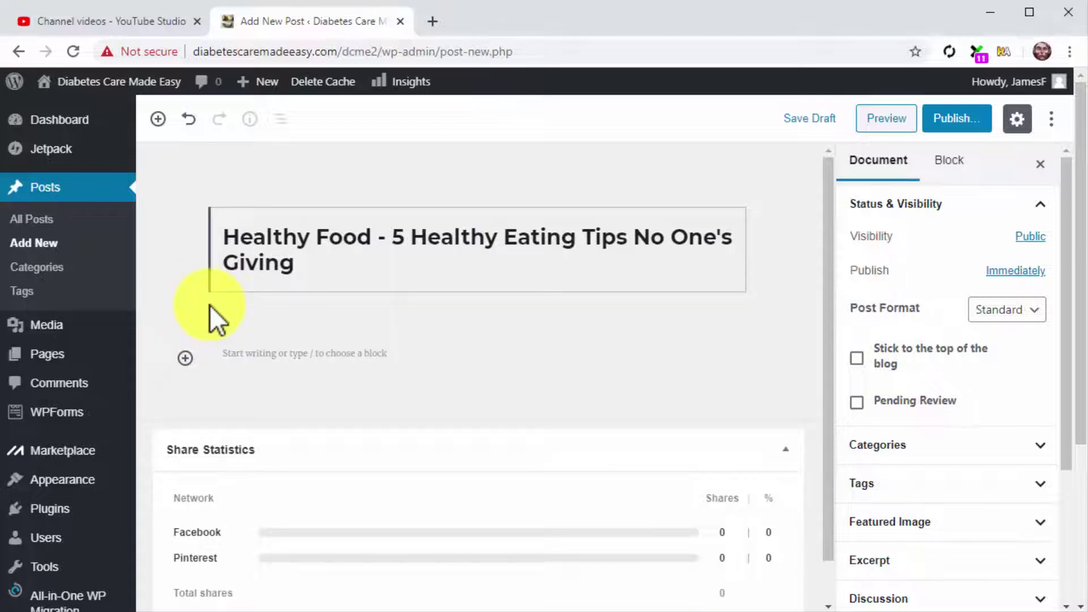
Paste the diabetes diet article into the body and set its font size to 14
{"action": "left_click", "coordinate": [253, 356]}
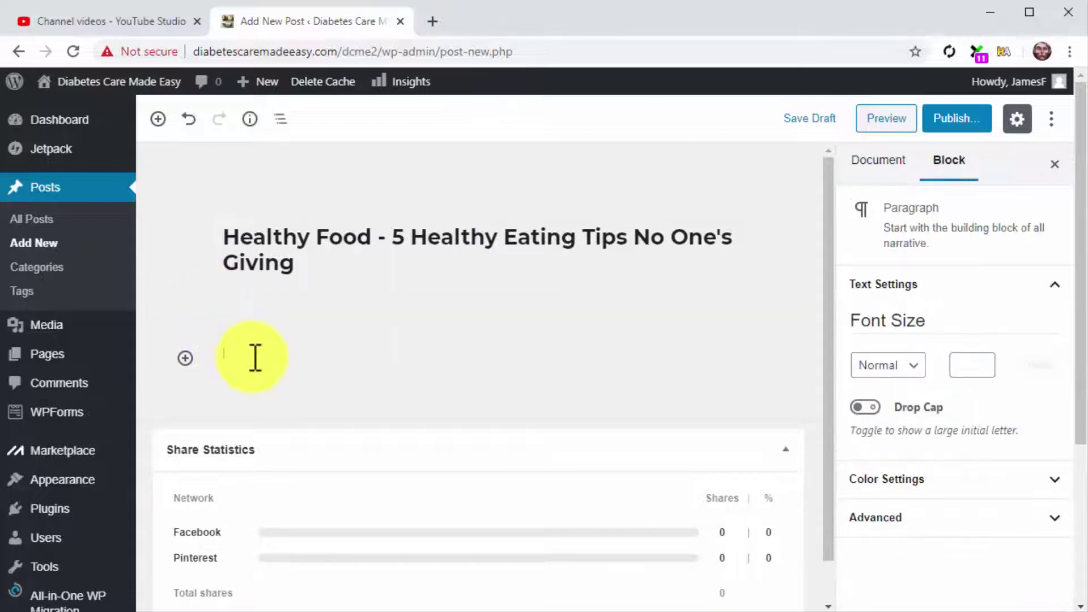
{"action": "key", "text": "ctrl+v"}
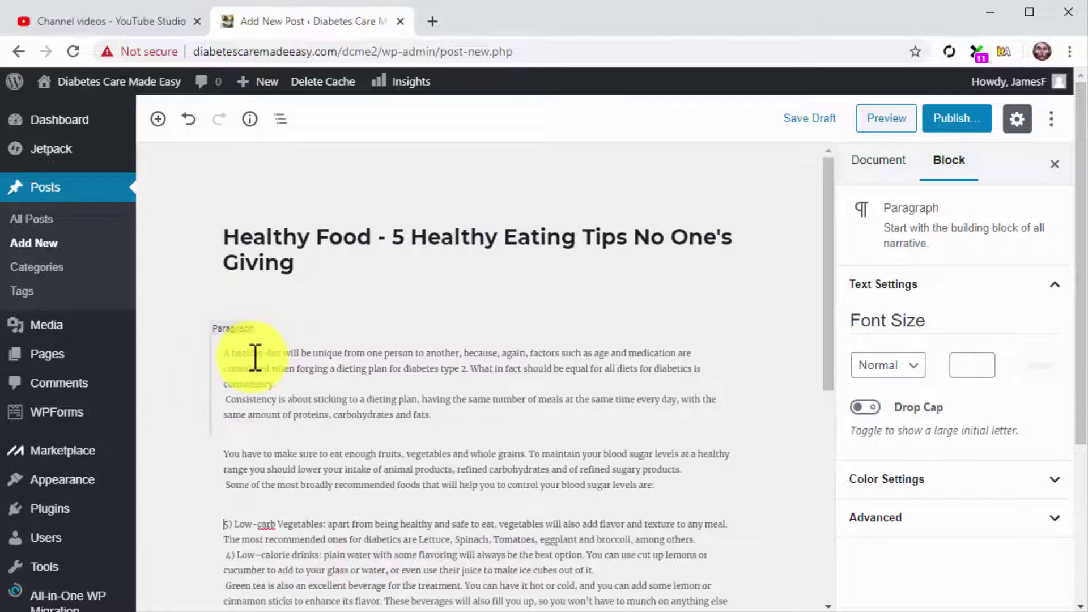
{"action": "left_click", "coordinate": [457, 425]}
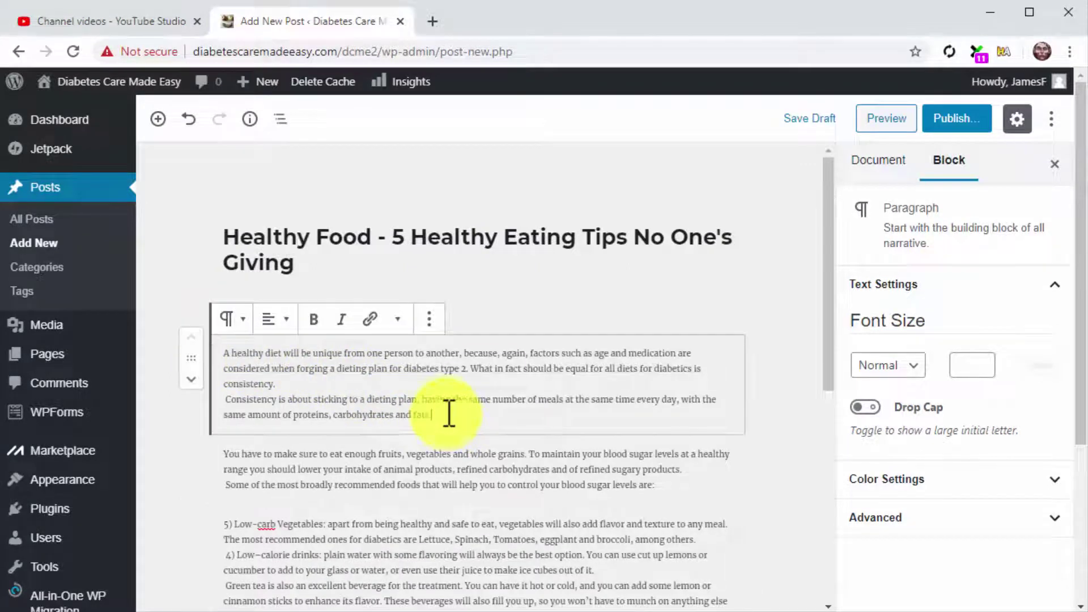
{"action": "left_click", "coordinate": [967, 368]}
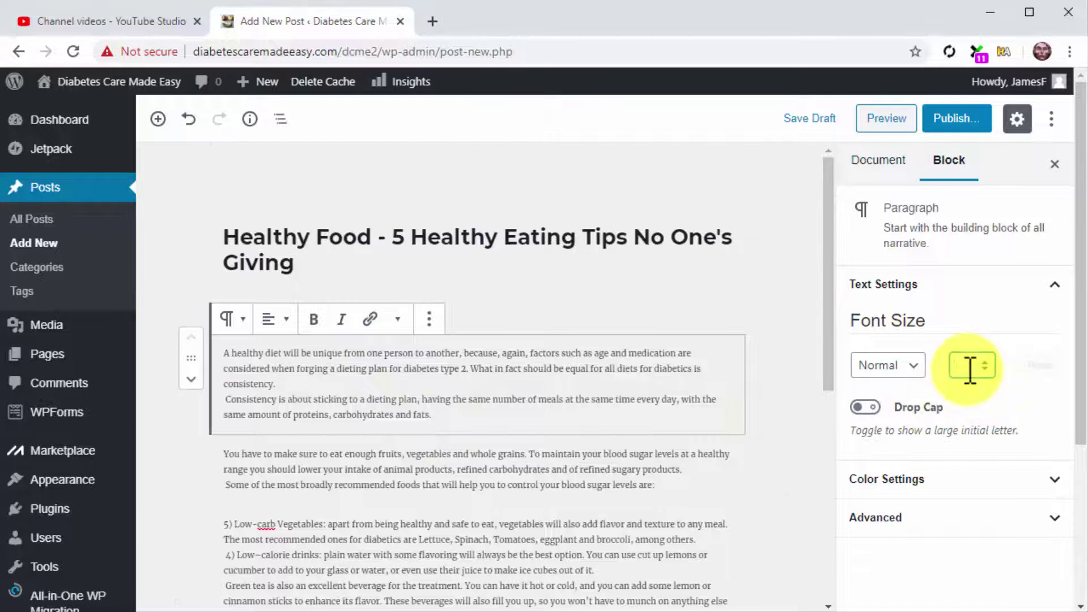
{"action": "type", "text": "14"}
Add a closing line pointing readers to the video below, at font size 16
{"action": "left_click", "coordinate": [700, 413]}
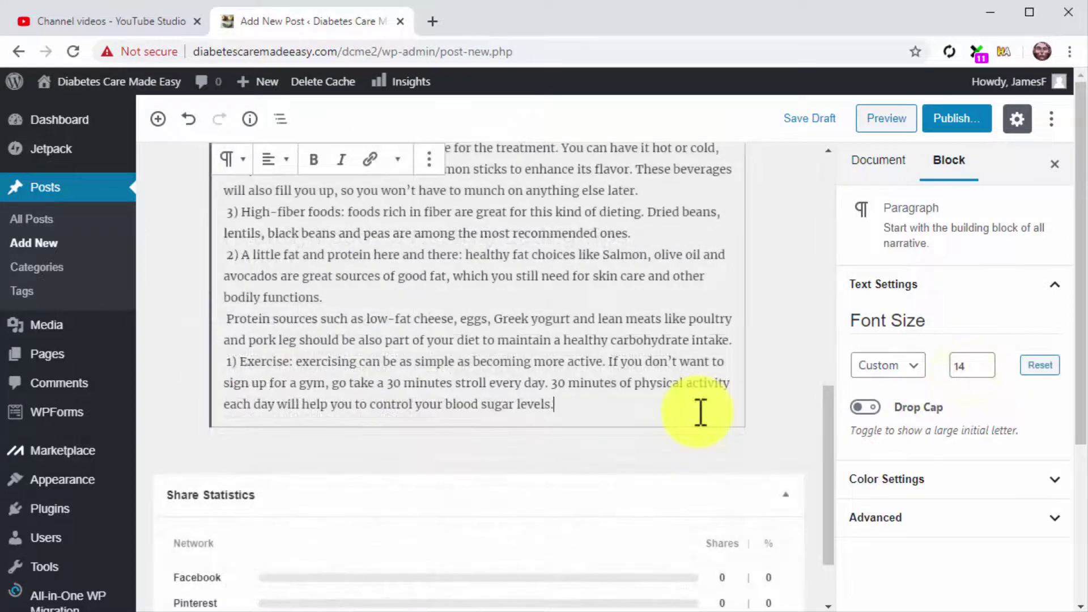
{"action": "key", "text": "Return"}
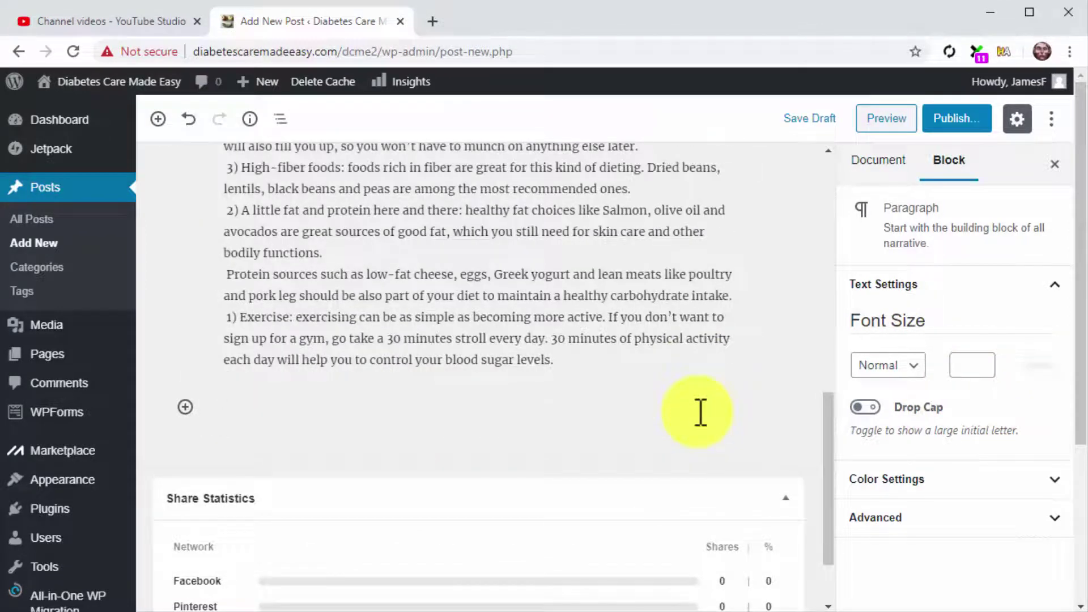
{"action": "type", "text": "We go  into a more in-depth explanation in the video down below, so you should definitely check it out!"}
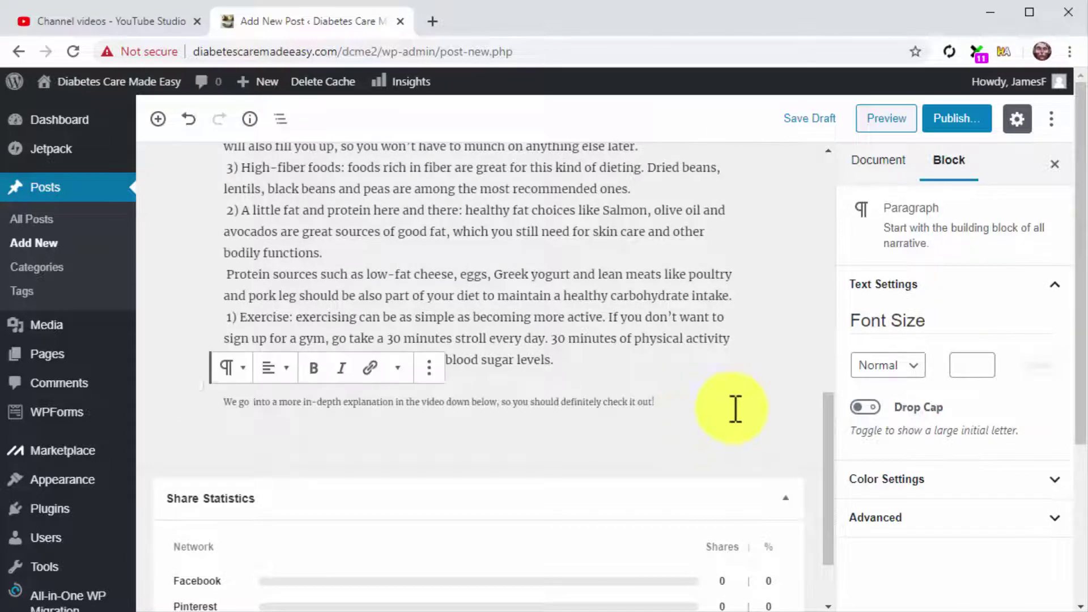
{"action": "left_click", "coordinate": [958, 369]}
{"action": "type", "text": "1"}
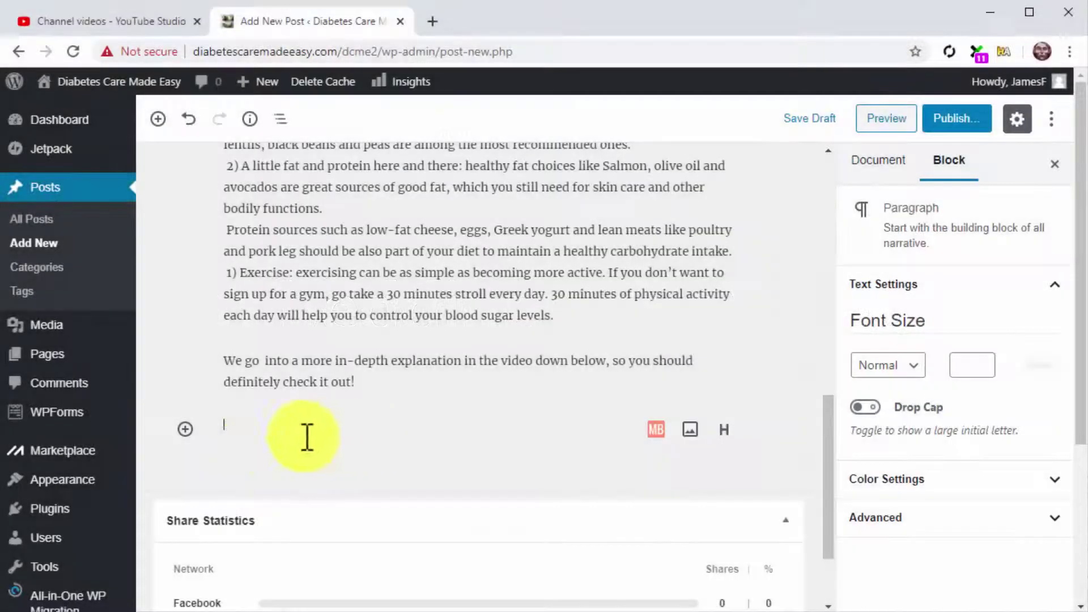
Bring up the block inserter below the closing line and expand its Embeds category
{"action": "left_click", "coordinate": [187, 432]}
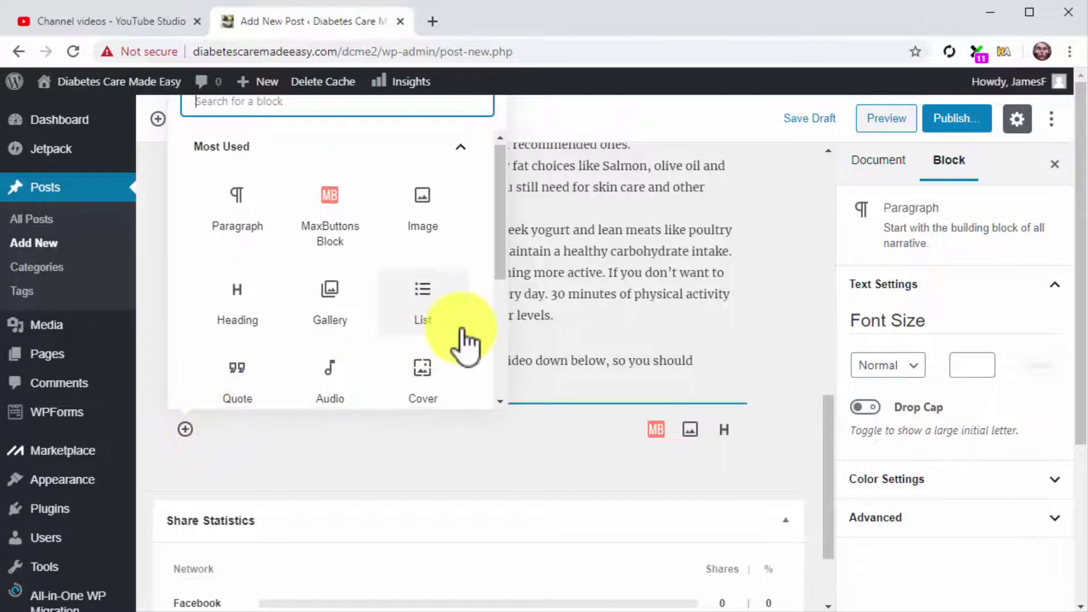
{"action": "scroll", "coordinate": [465, 343], "scroll_direction": "down", "scroll_amount": 4}
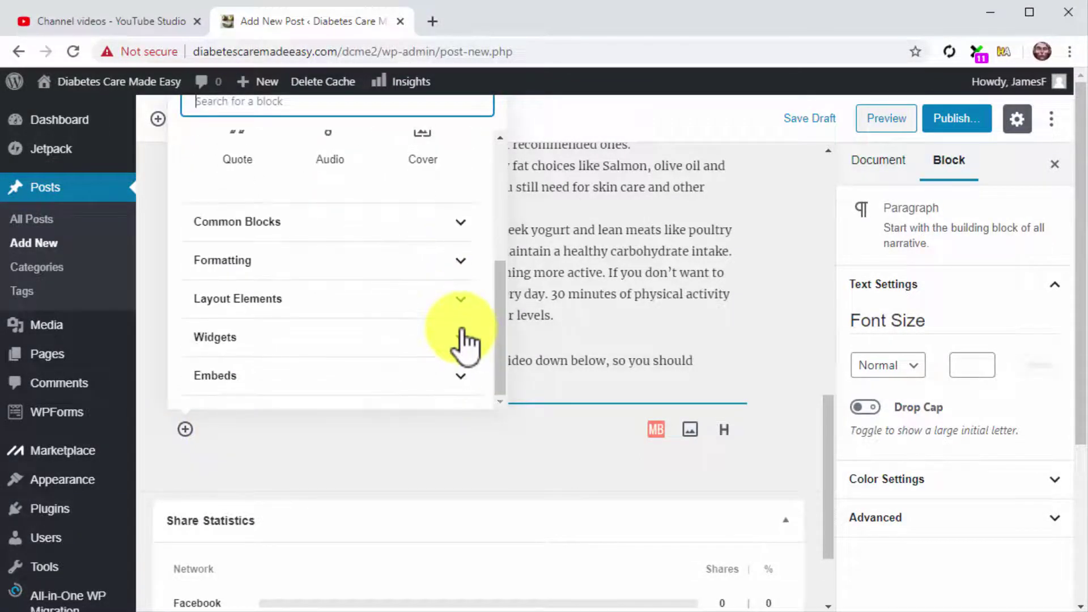
{"action": "left_click", "coordinate": [435, 374]}
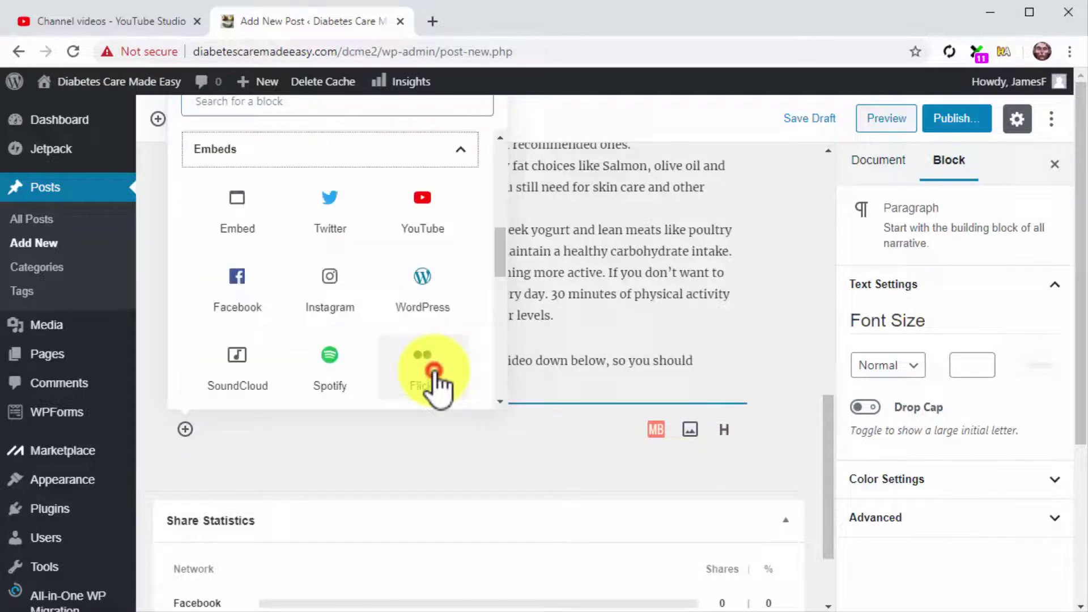
Insert a YouTube embed block and embed the copied video link
{"action": "left_click", "coordinate": [426, 224]}
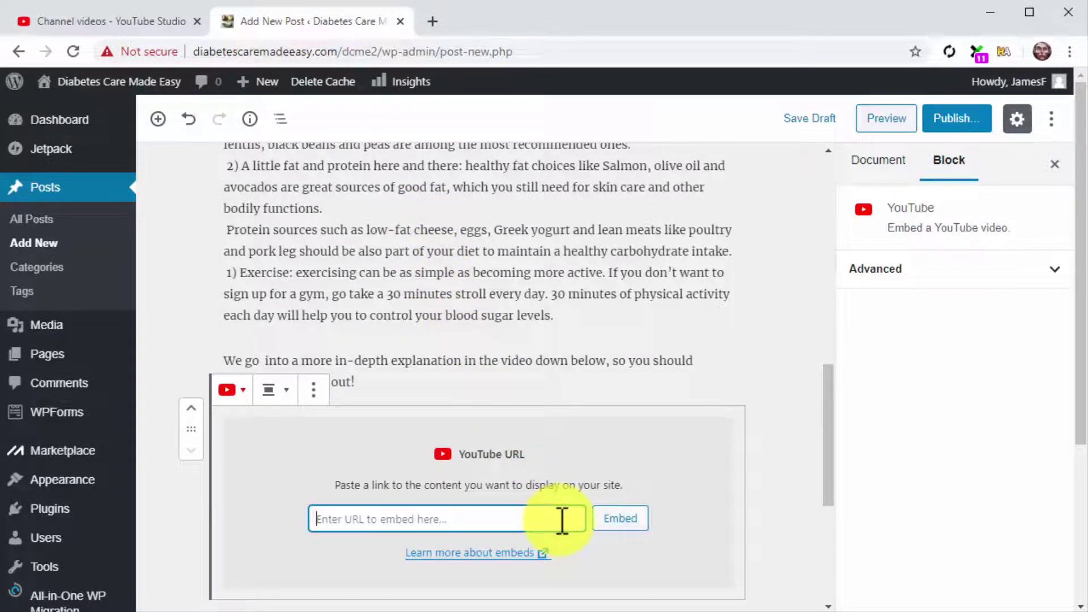
{"action": "type", "text": "https://youtu.be/VljfqRu8LPI"}
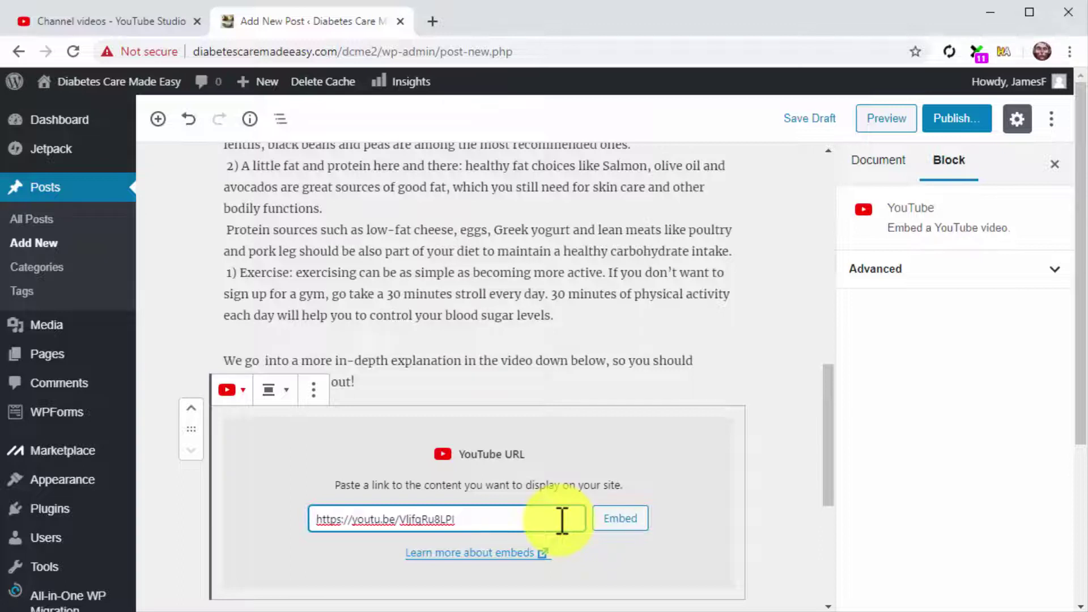
{"action": "left_click", "coordinate": [610, 520]}
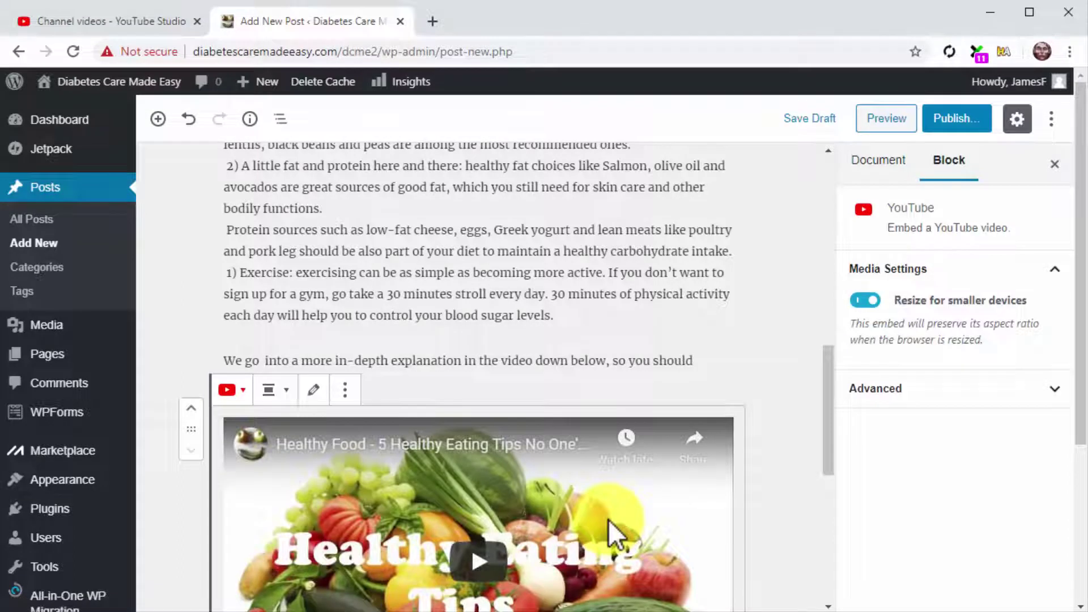
{"action": "scroll", "coordinate": [774, 522], "scroll_direction": "down", "scroll_amount": 3}
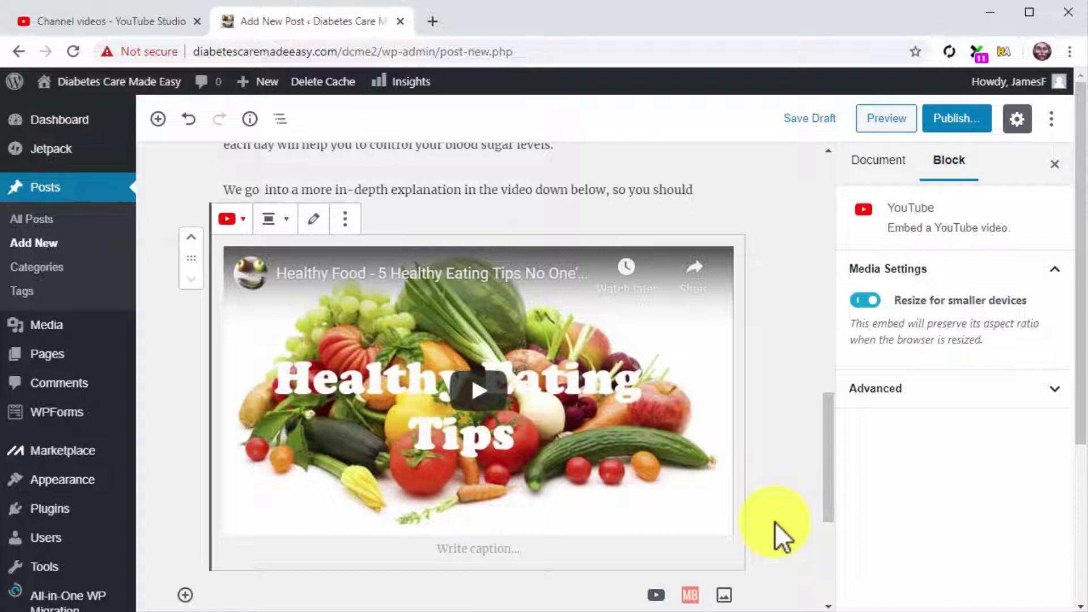
Caption the video 'Watch on YouTube' and link it to youtu.be/VljfqRu8LPI
{"action": "left_click", "coordinate": [552, 549]}
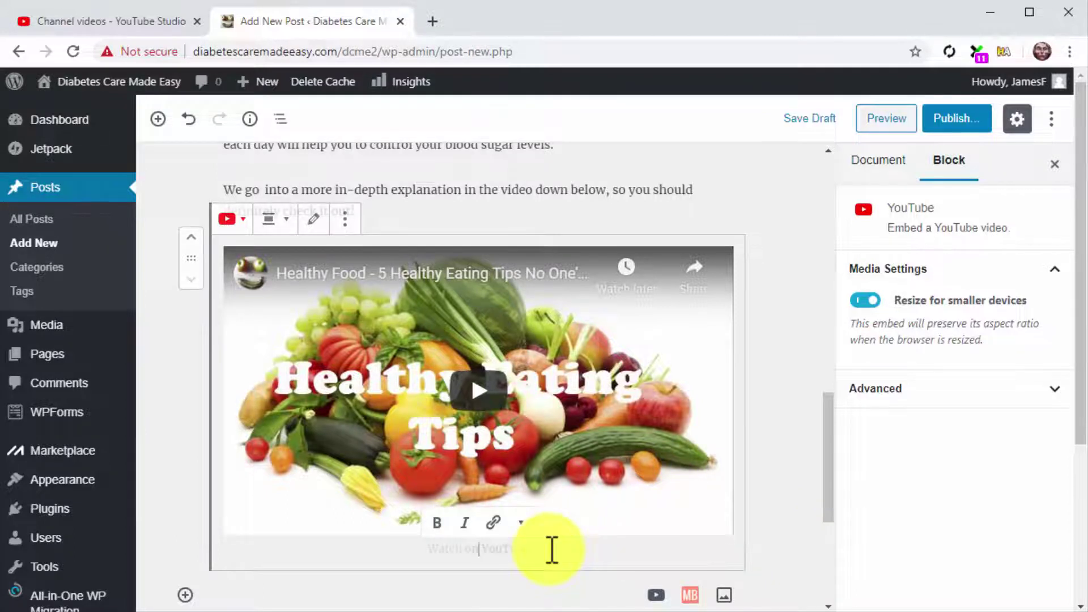
{"action": "type", "text": "Watch on YouTube!"}
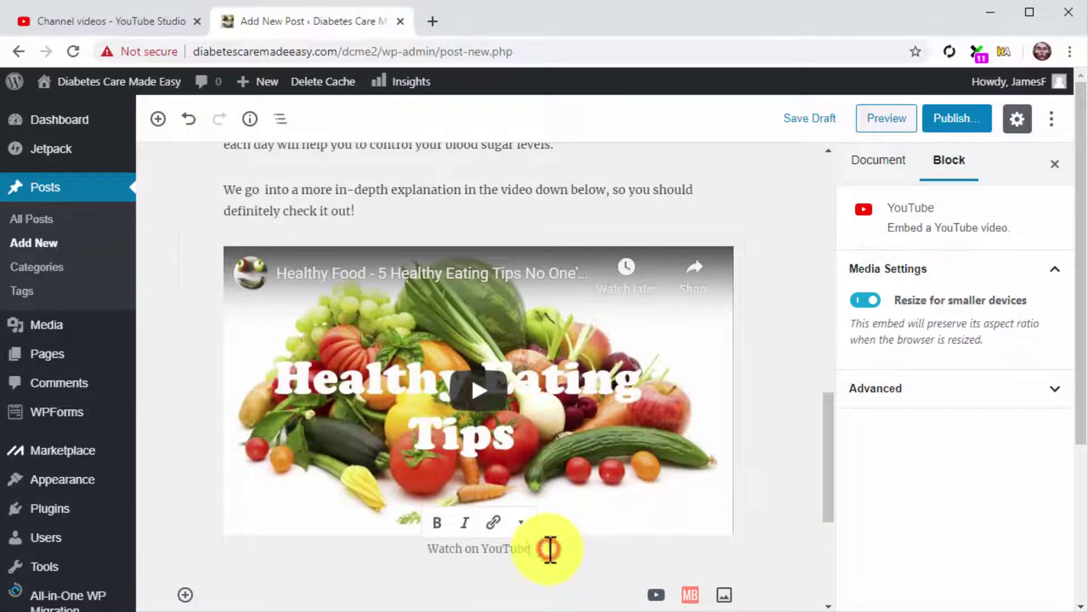
{"action": "left_click_drag", "start_coordinate": [552, 548], "coordinate": [451, 549]}
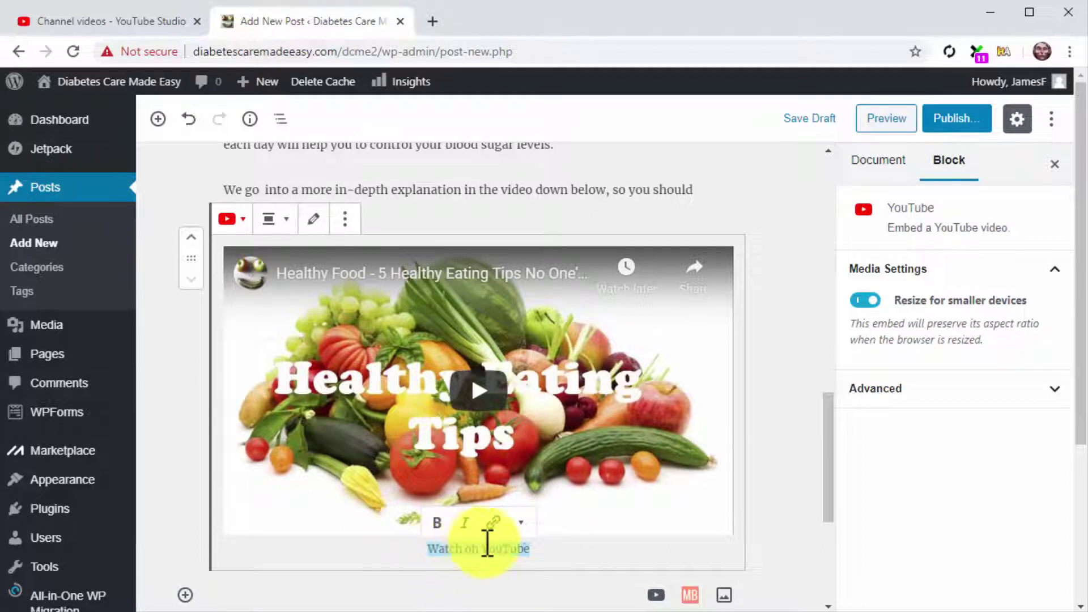
{"action": "left_click", "coordinate": [493, 524]}
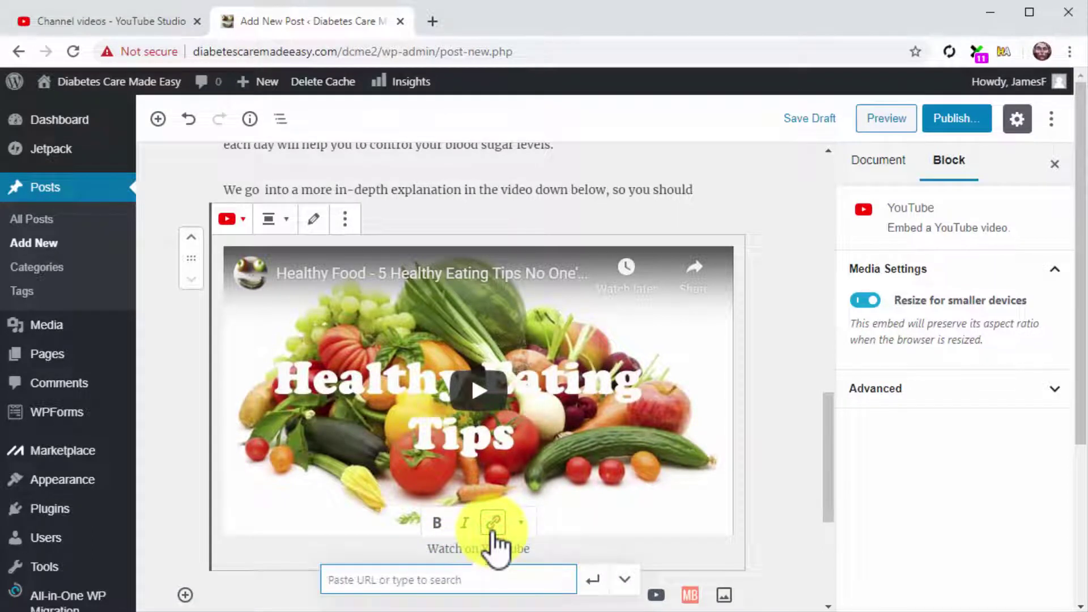
{"action": "type", "text": "https://youtu.be/VljfqRu8LPI"}
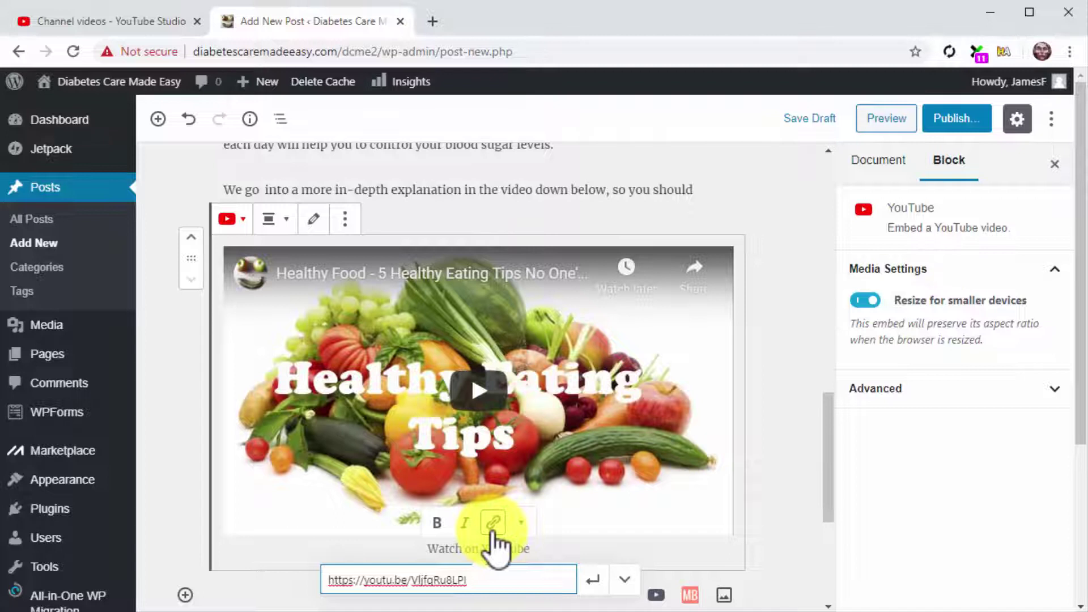
{"action": "left_click", "coordinate": [593, 584]}
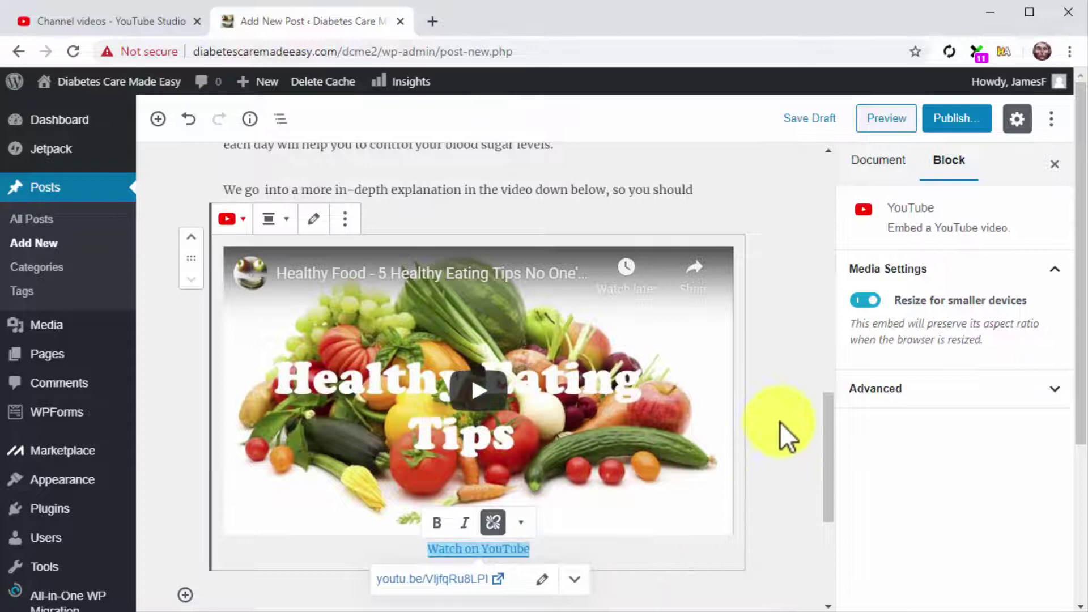
Add the tags Healthy Foods and Healthy Eating in the post's Document settings
{"action": "left_click", "coordinate": [863, 169]}
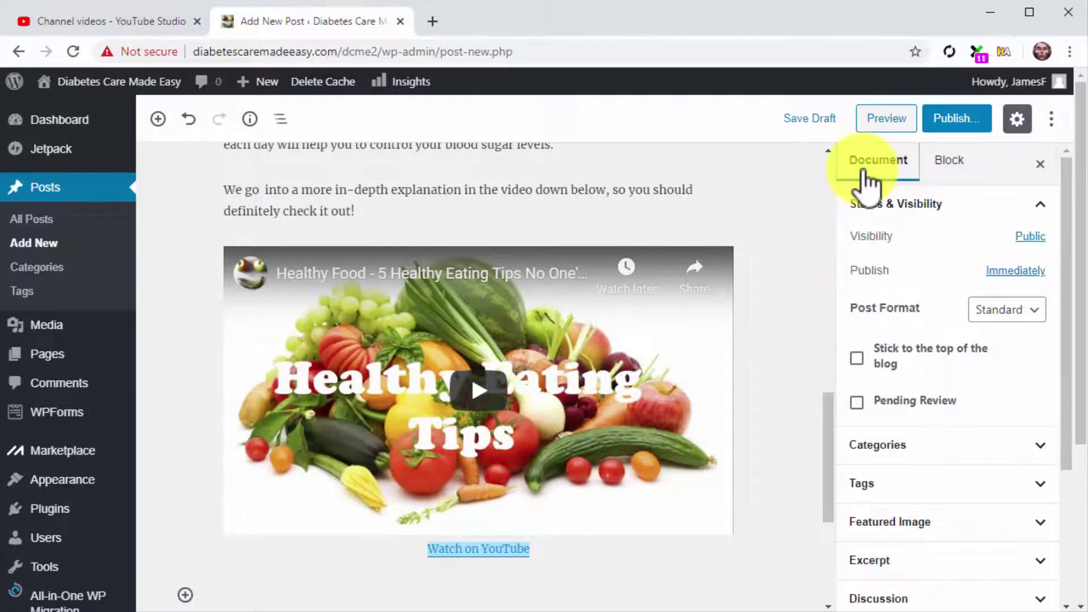
{"action": "left_click", "coordinate": [936, 494]}
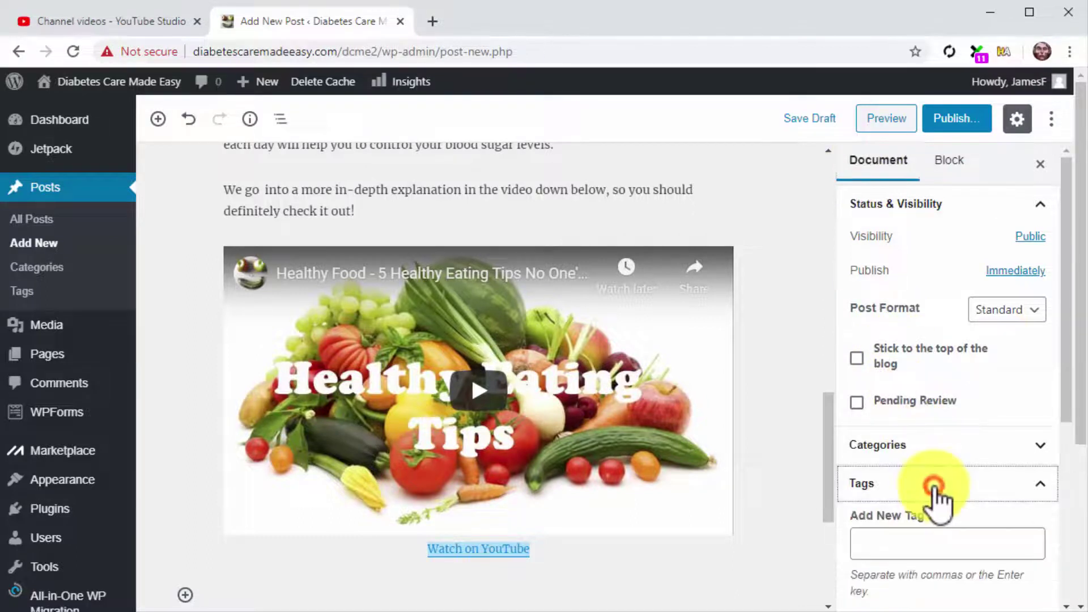
{"action": "left_click", "coordinate": [975, 369]}
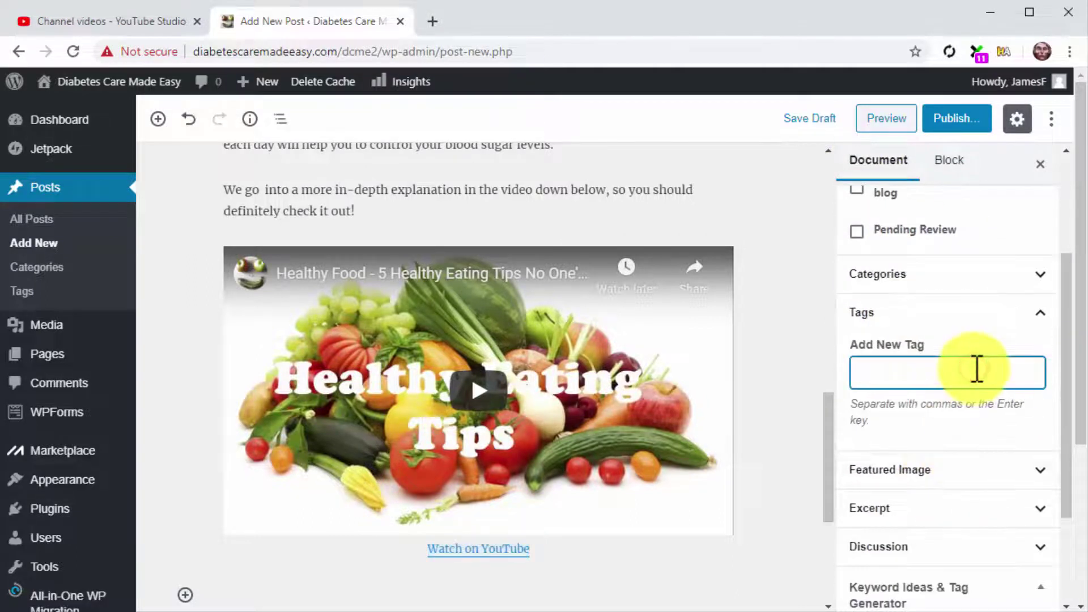
{"action": "type", "text": "Healthy Eating"}
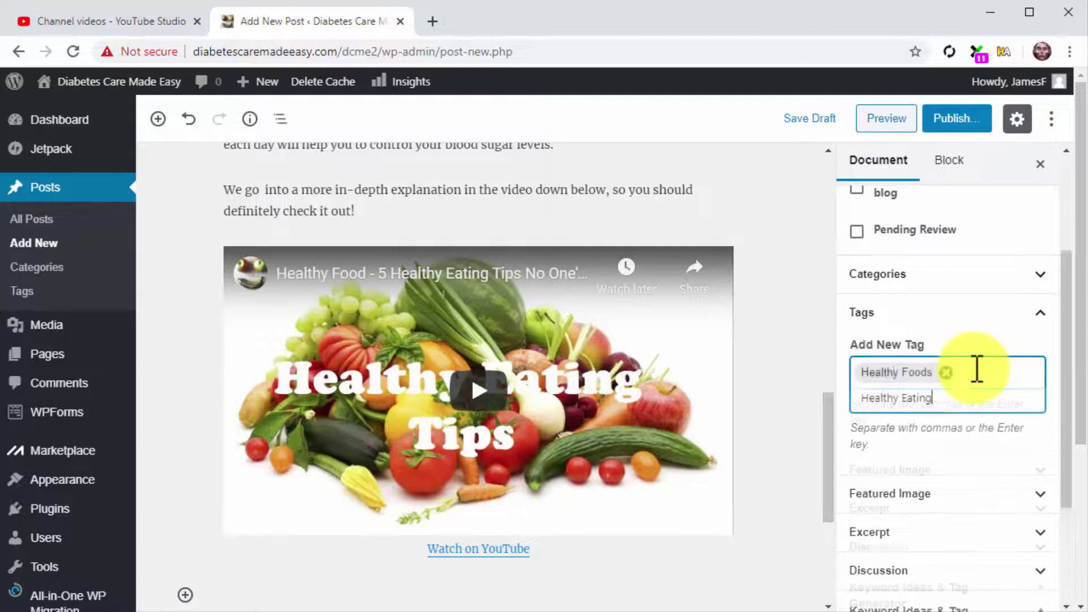
{"action": "key", "text": "Return"}
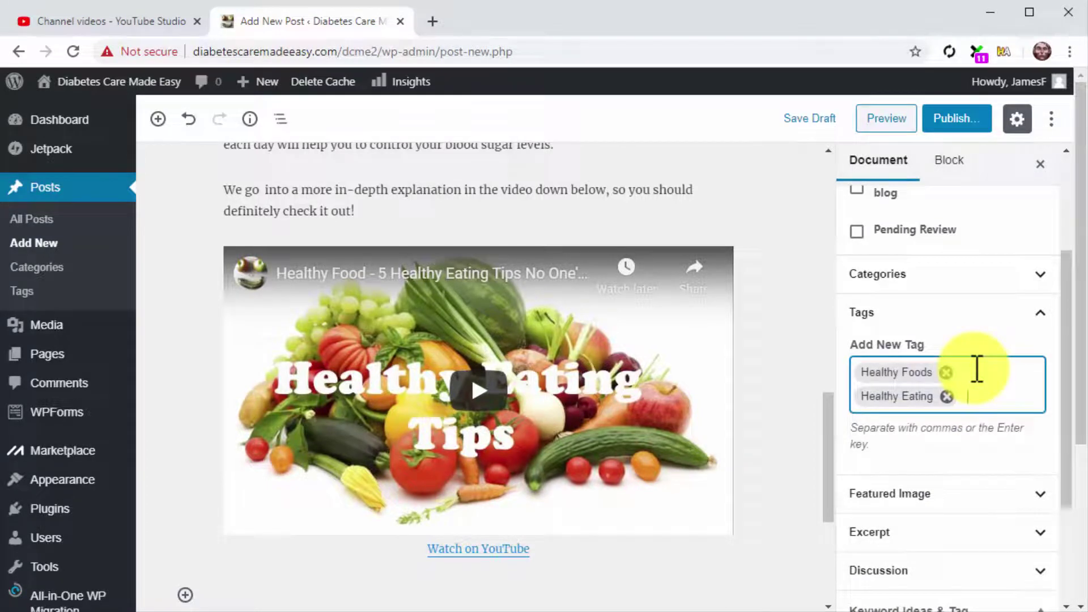
{"action": "left_click", "coordinate": [1008, 493]}
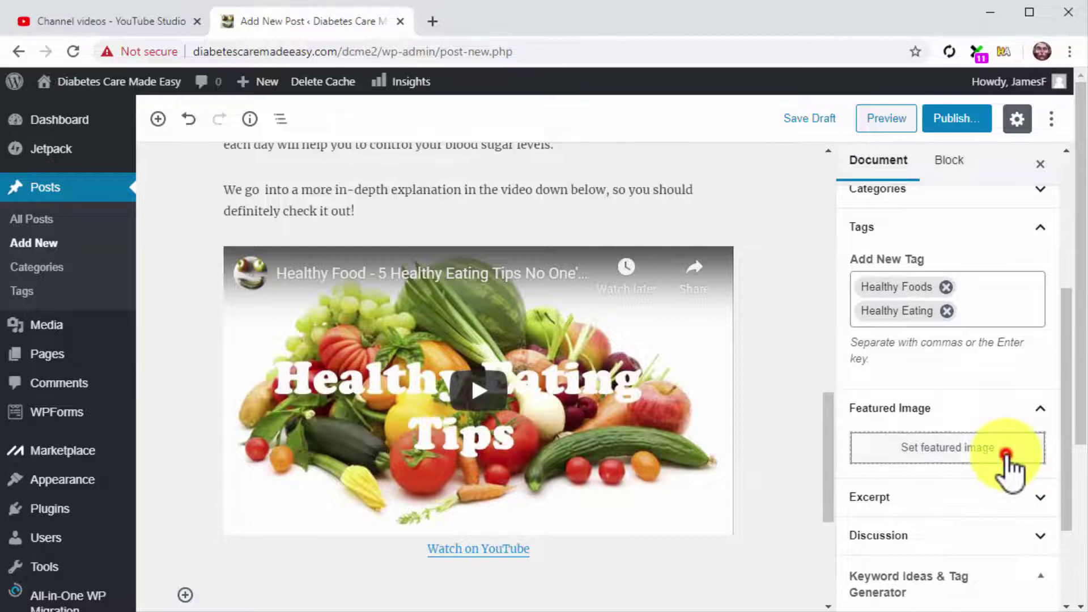
Upload the df2.jpg vegetable photo and set it as the featured image
{"action": "left_click", "coordinate": [1008, 459]}
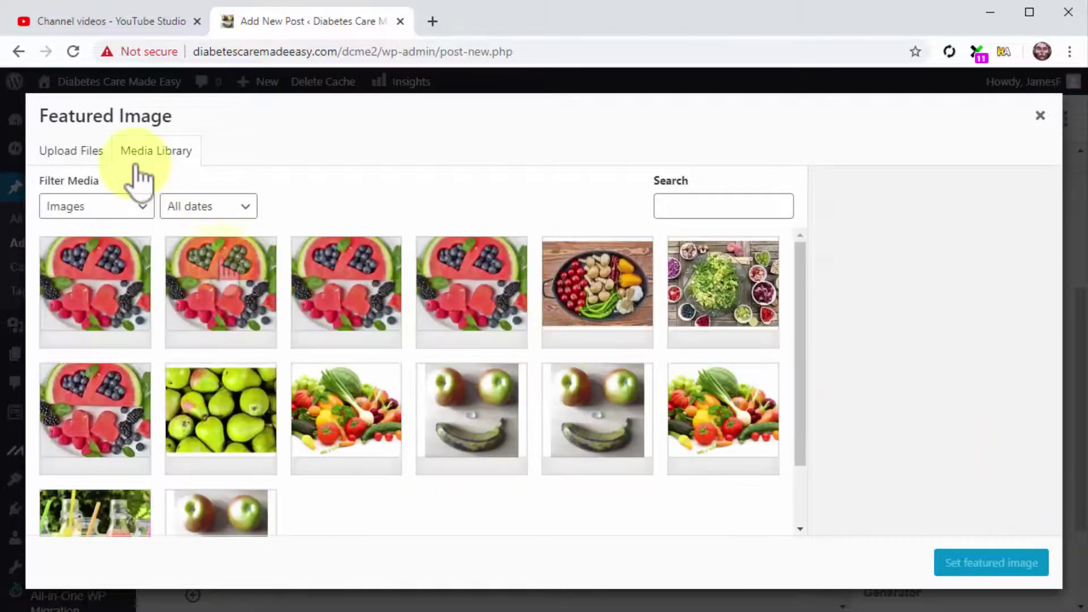
{"action": "left_click", "coordinate": [93, 149]}
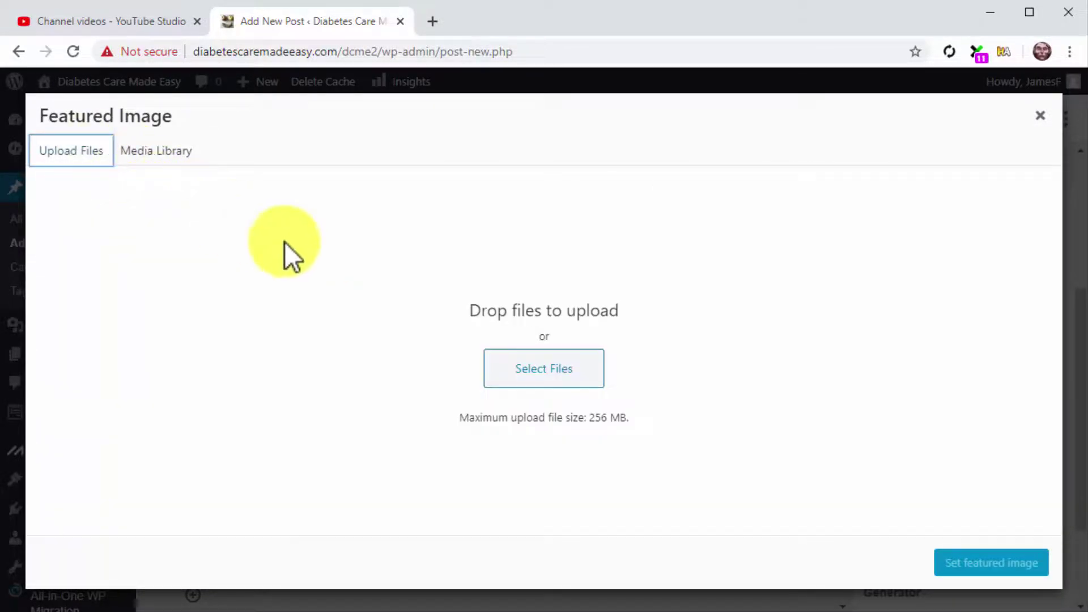
{"action": "left_click", "coordinate": [538, 360]}
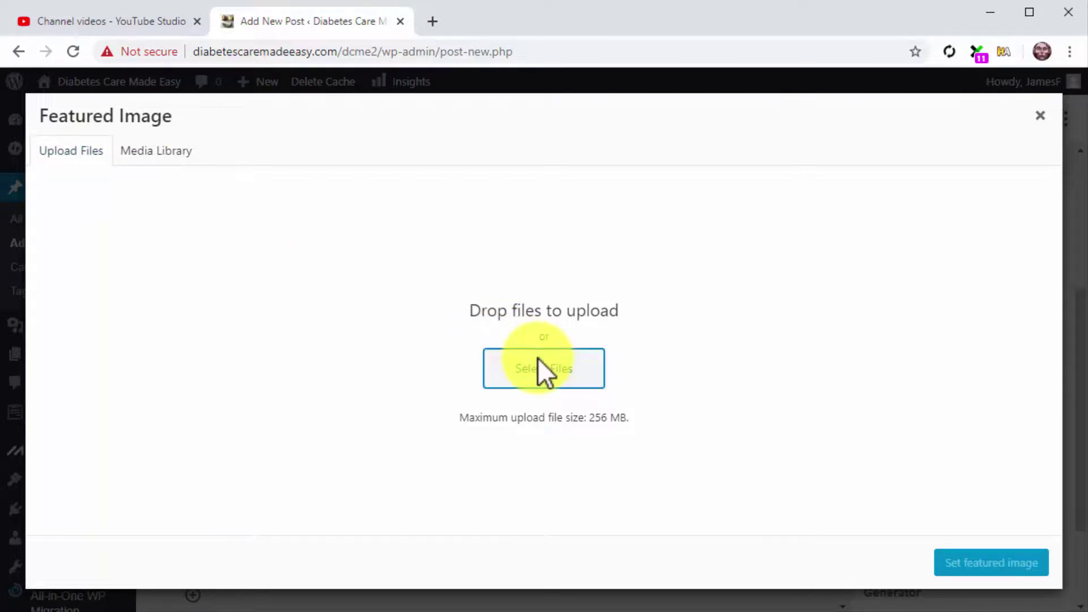
{"action": "scroll", "coordinate": [546, 284], "scroll_direction": "down", "scroll_amount": 5}
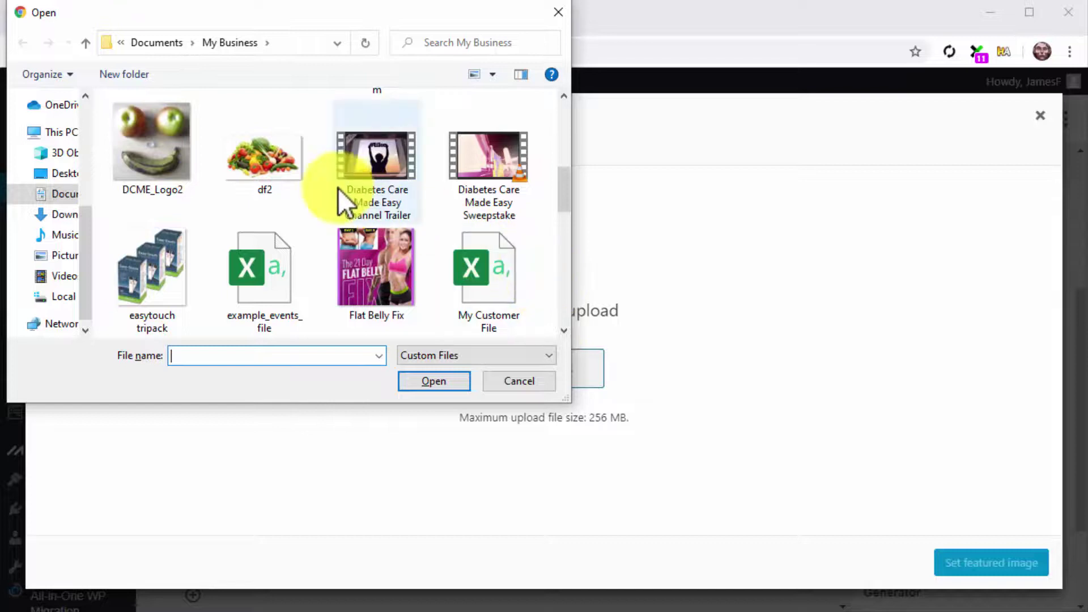
{"action": "double_click", "coordinate": [281, 168]}
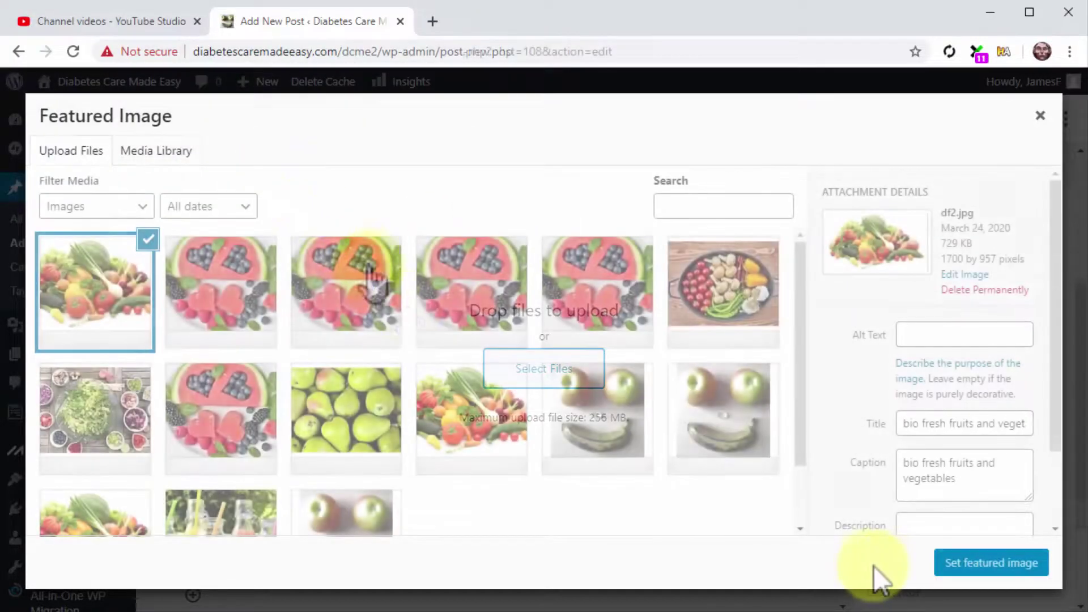
{"action": "left_click", "coordinate": [984, 563]}
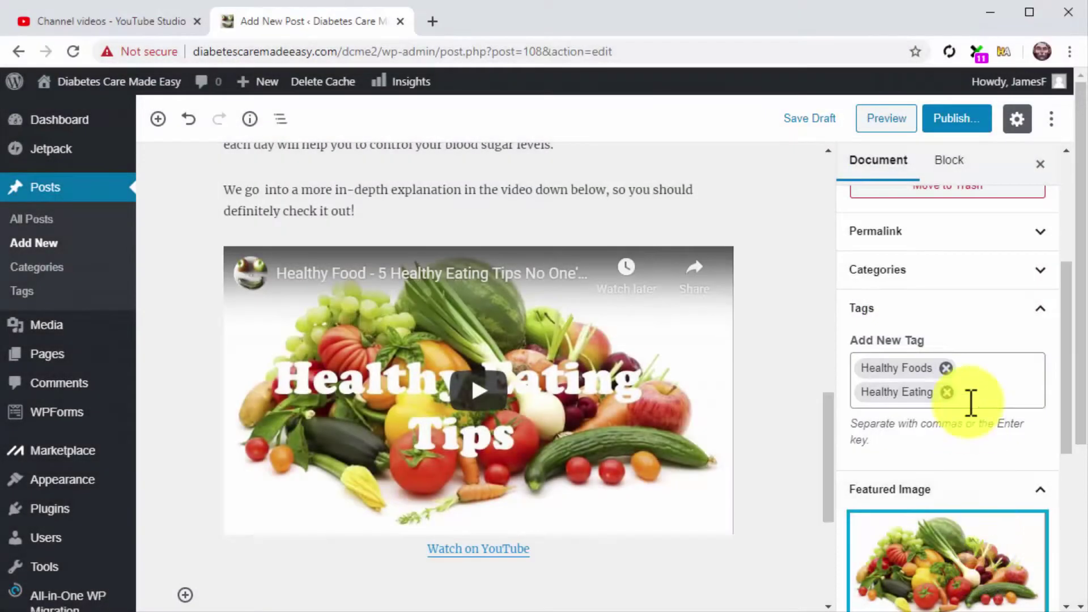
Publish the Healthy Food post with public visibility, releasing it immediately
{"action": "left_click", "coordinate": [934, 119]}
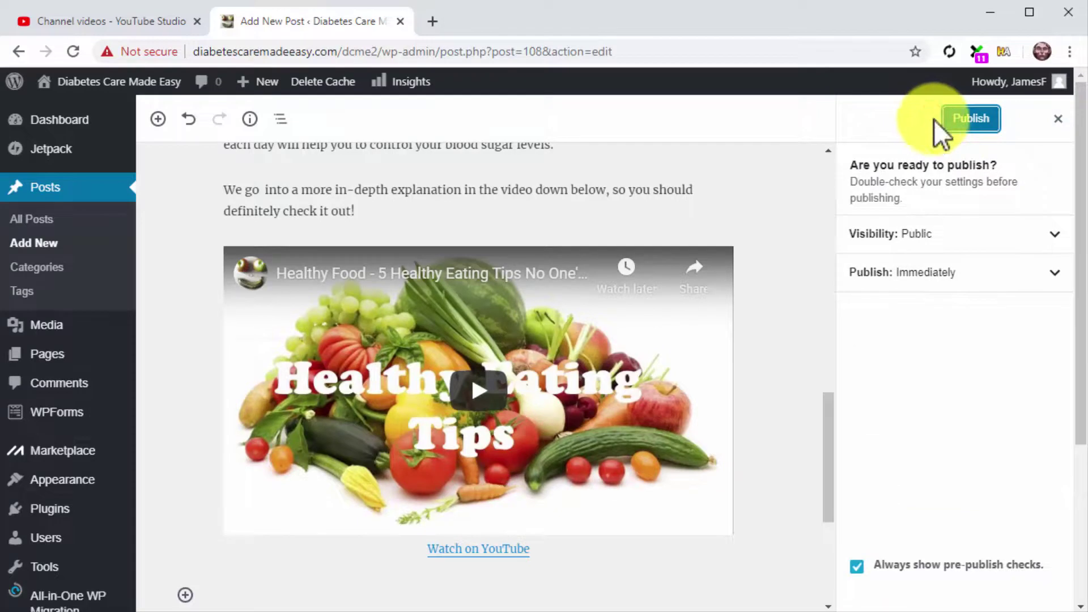
{"action": "left_click", "coordinate": [967, 122]}
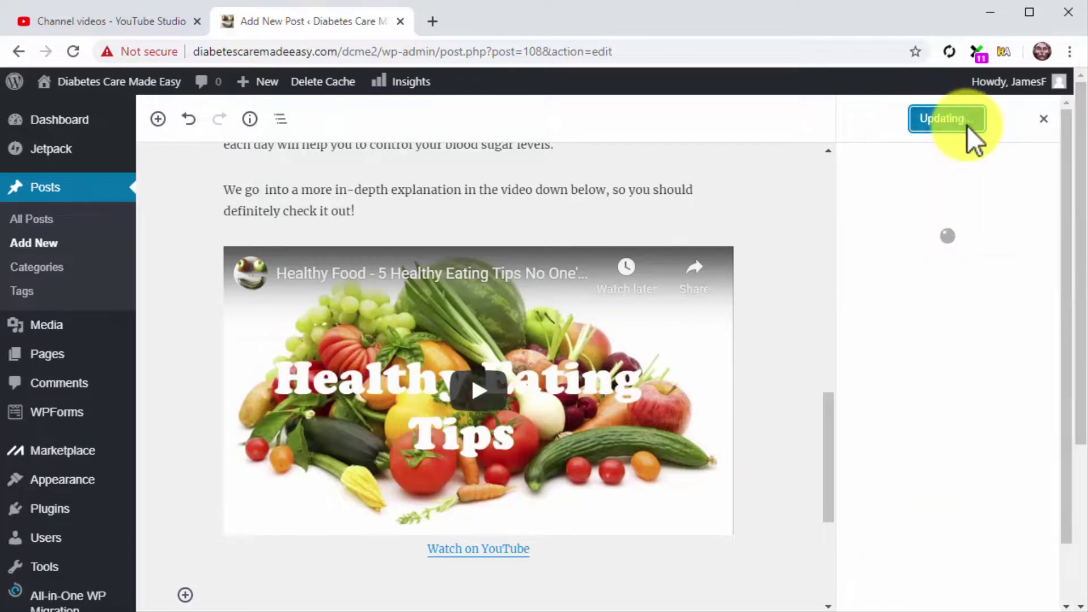